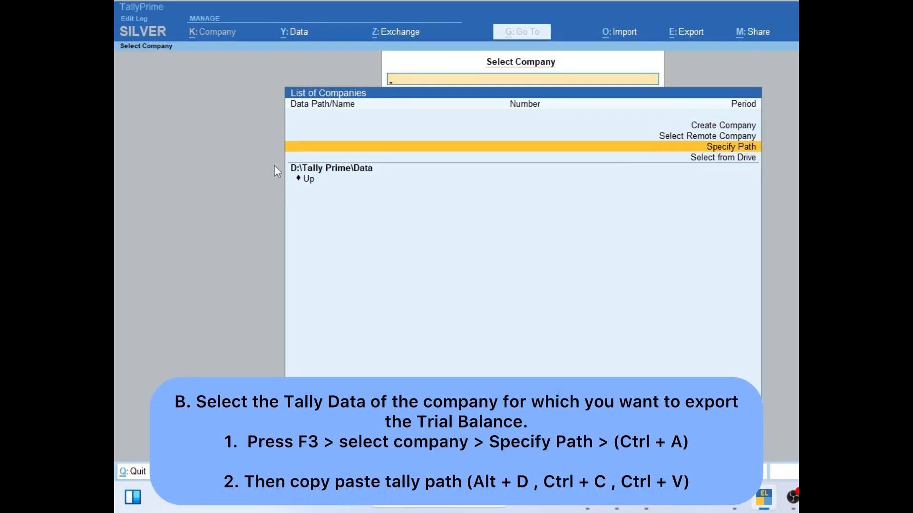
- Specify the copied Tally data folder as the company path and open the Rossette Atelier company
{"action": "key", "text": "Return"}
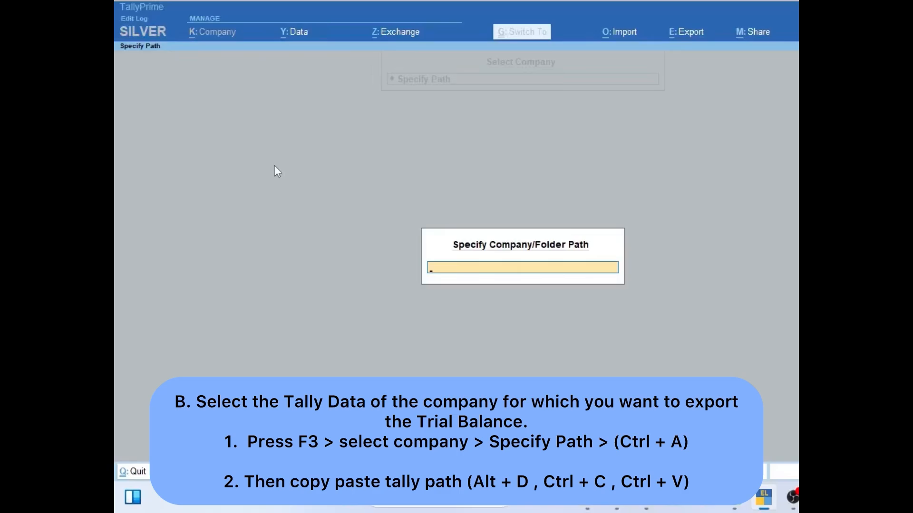
{"action": "key", "text": "ctrl+v"}
{"action": "key", "text": "Return"}
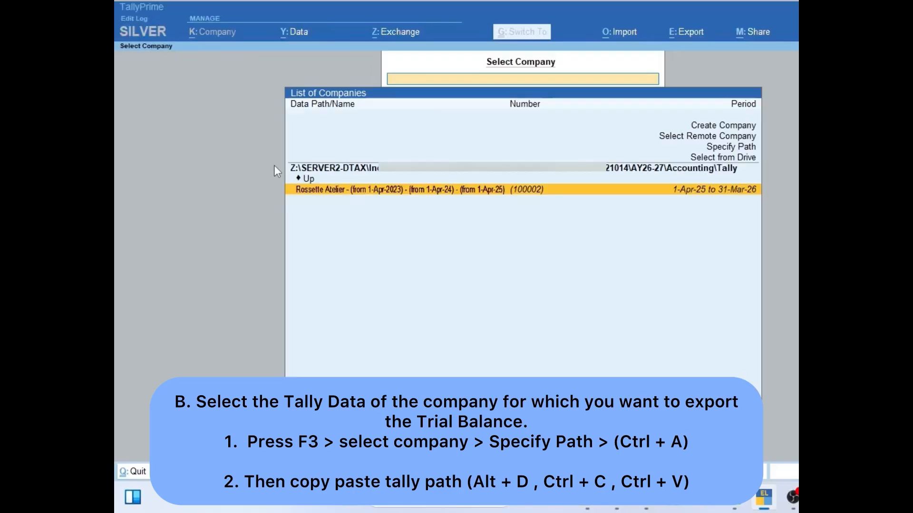
{"action": "key", "text": "Return"}
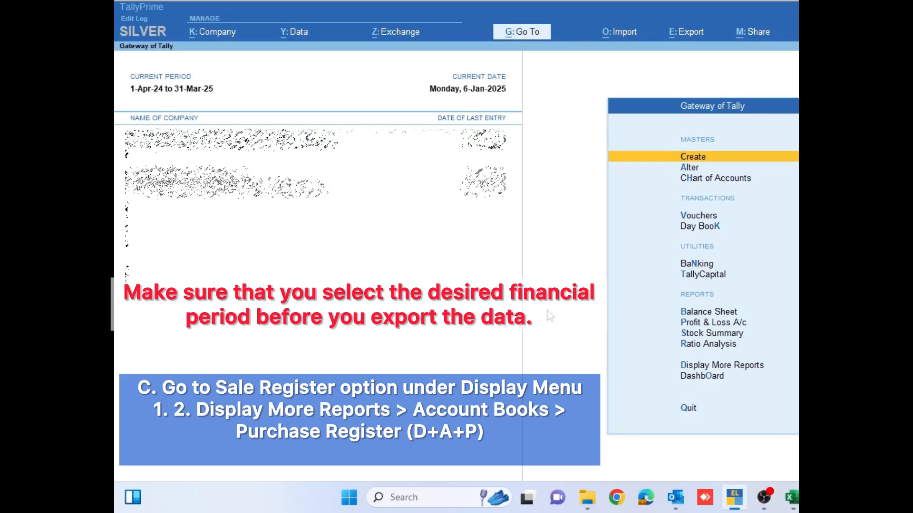
- Open Display More Reports from the Gateway of Tally
{"action": "key", "text": "Down"}
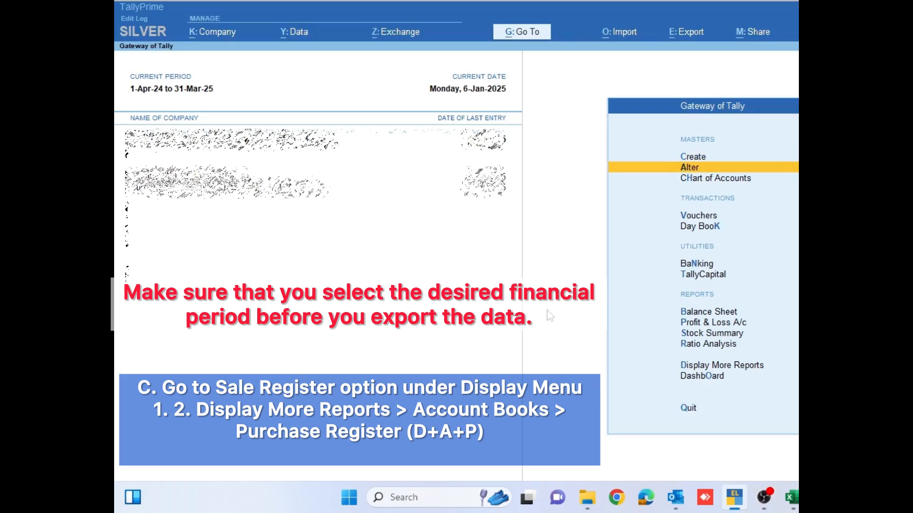
{"action": "key", "text": "Down"}
{"action": "key", "text": "Down"}
{"action": "key", "text": "Down"}
{"action": "key", "text": "Down"}
{"action": "key", "text": "Down"}
{"action": "key", "text": "Down"}
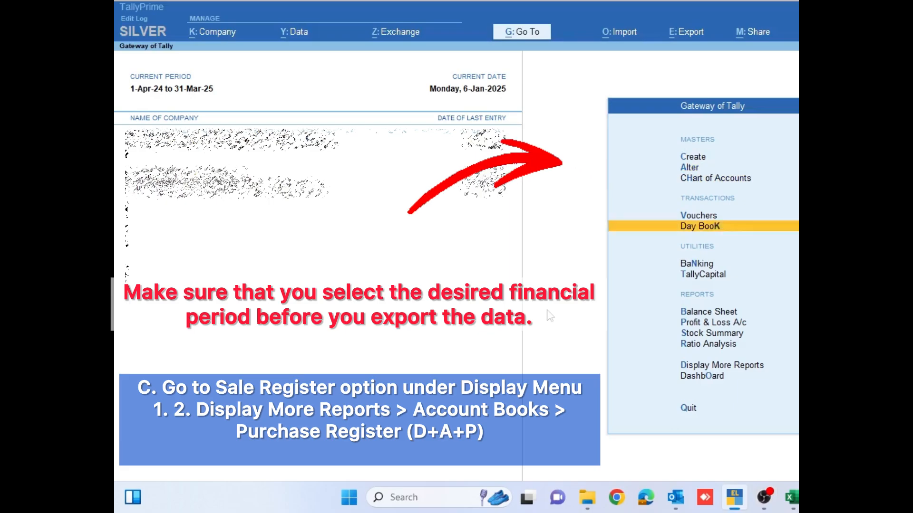
{"action": "key", "text": "Down"}
{"action": "key", "text": "Down"}
{"action": "key", "text": "Down"}
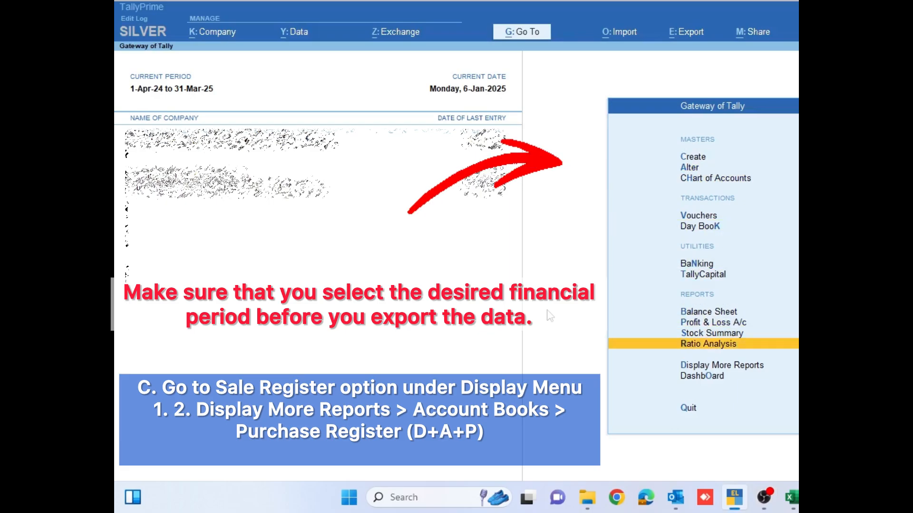
{"action": "key", "text": "Down"}
{"action": "key", "text": "Down"}
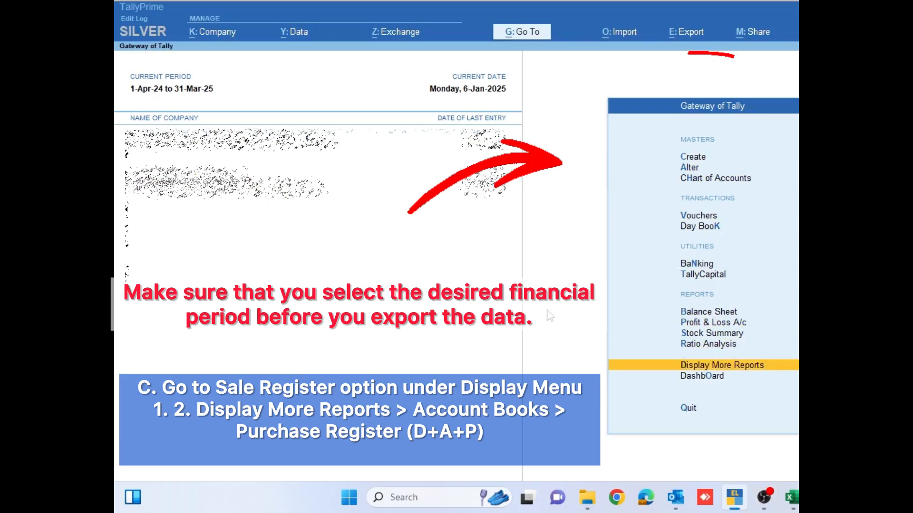
{"action": "key", "text": "Up"}
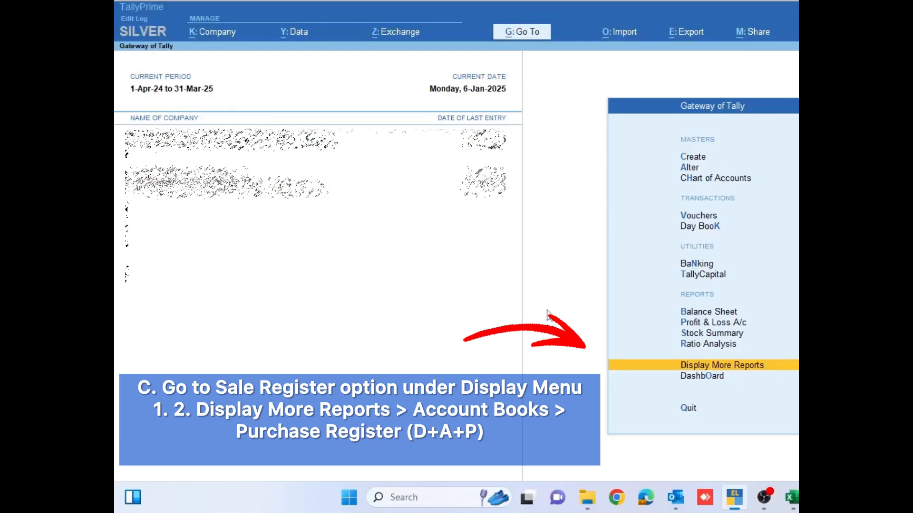
{"action": "key", "text": "Return"}
- Open the Purchase Register under Account Books and go to the December 2024 purchase vouchers
{"action": "key", "text": "Down"}
{"action": "key", "text": "Down"}
{"action": "key", "text": "Down"}
{"action": "key", "text": "Down"}
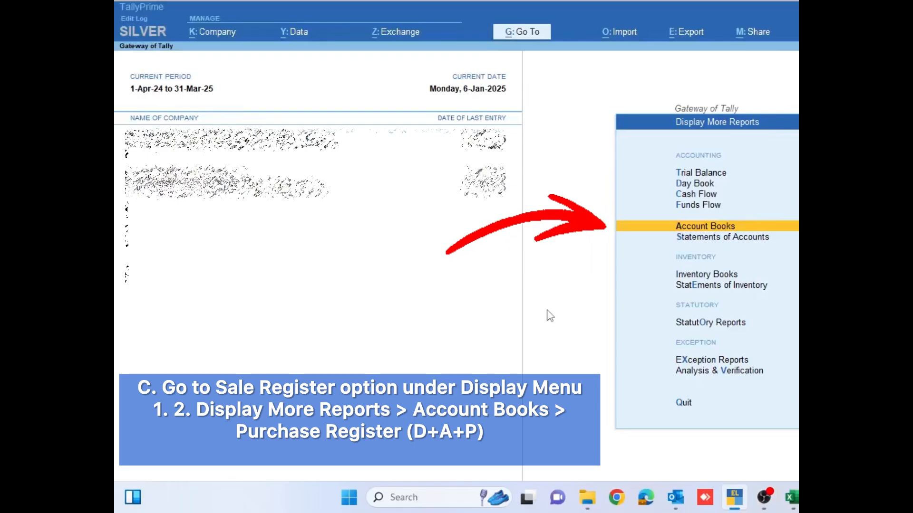
{"action": "key", "text": "Return"}
{"action": "key", "text": "Down"}
{"action": "key", "text": "Down"}
{"action": "key", "text": "Down"}
{"action": "key", "text": "Down"}
{"action": "key", "text": "Down"}
{"action": "key", "text": "Down"}
{"action": "key", "text": "Down"}
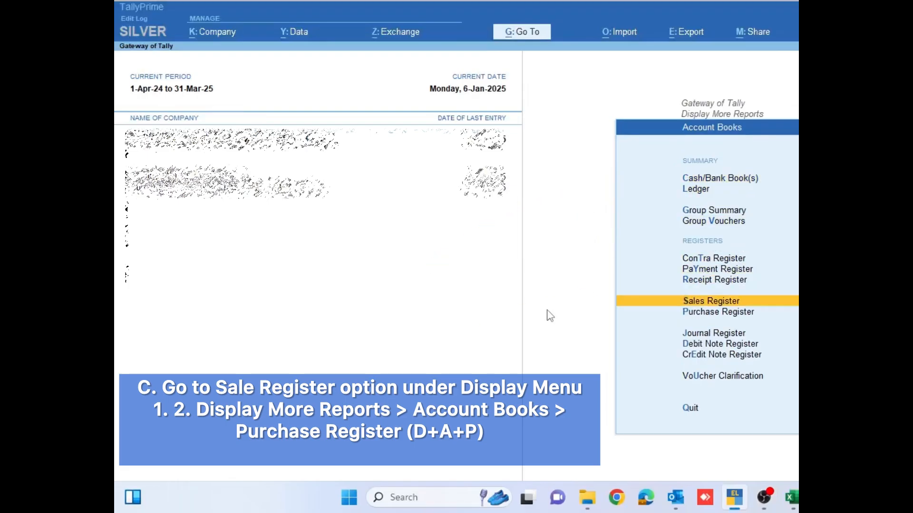
{"action": "key", "text": "Down"}
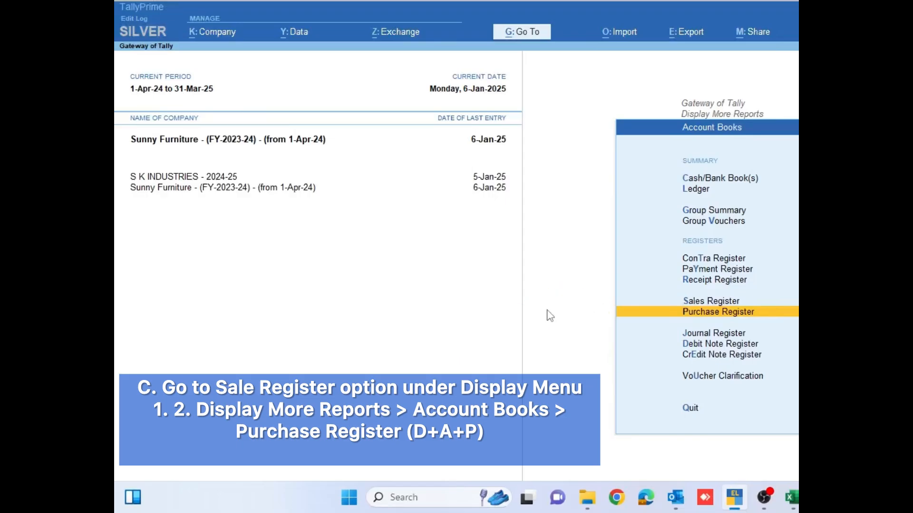
{"action": "key", "text": "Return"}
{"action": "key", "text": "Up"}
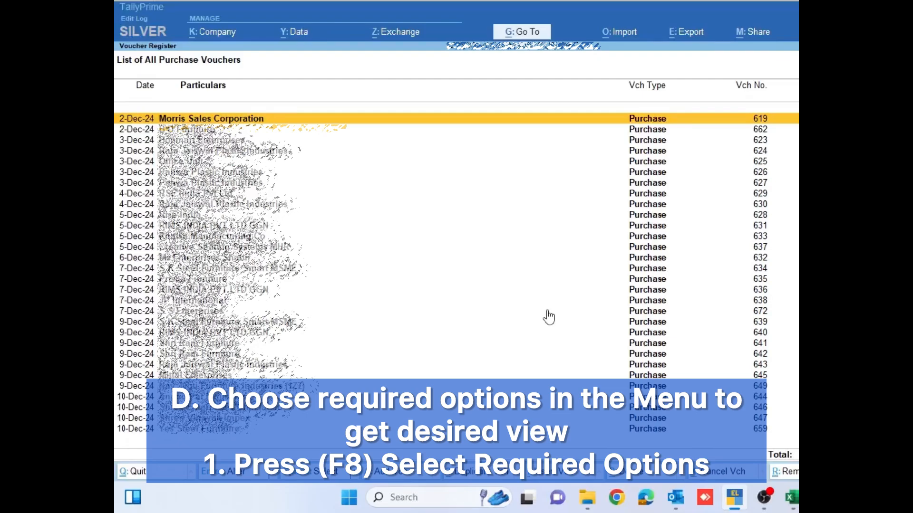
- Show the purchase vouchers as a columnar register with voucher type set to No, keeping voucher number, supplier invoice and GSTIN/UIN details on
{"action": "key", "text": "F8"}
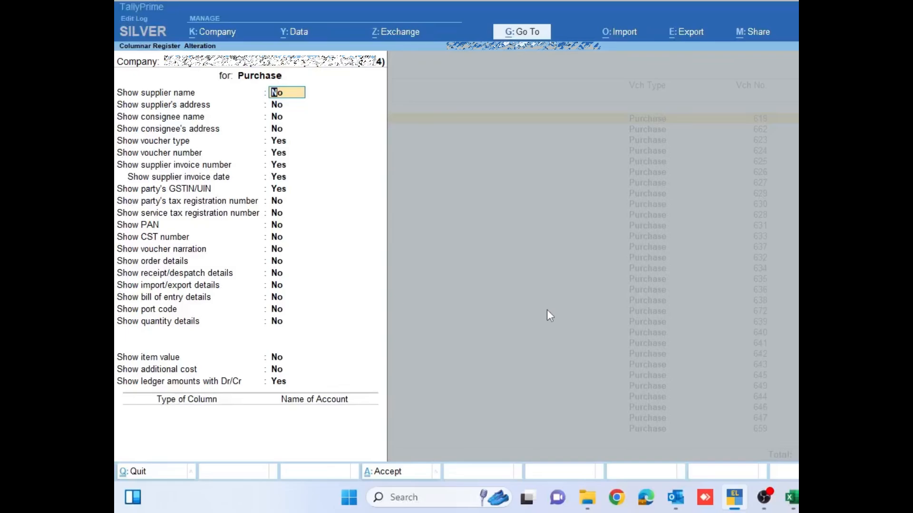
{"action": "key", "text": "Return"}
{"action": "key", "text": "Return"}
{"action": "key", "text": "Return"}
{"action": "key", "text": "Return"}
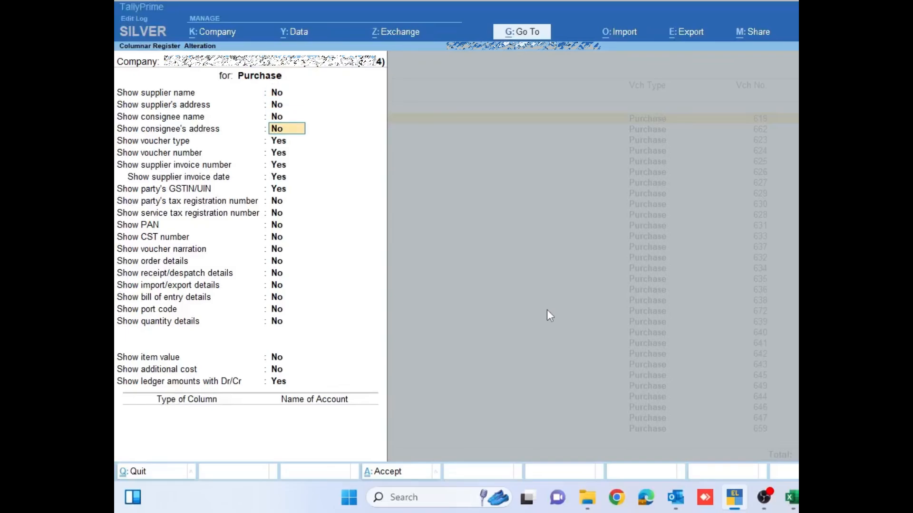
{"action": "type", "text": "n"}
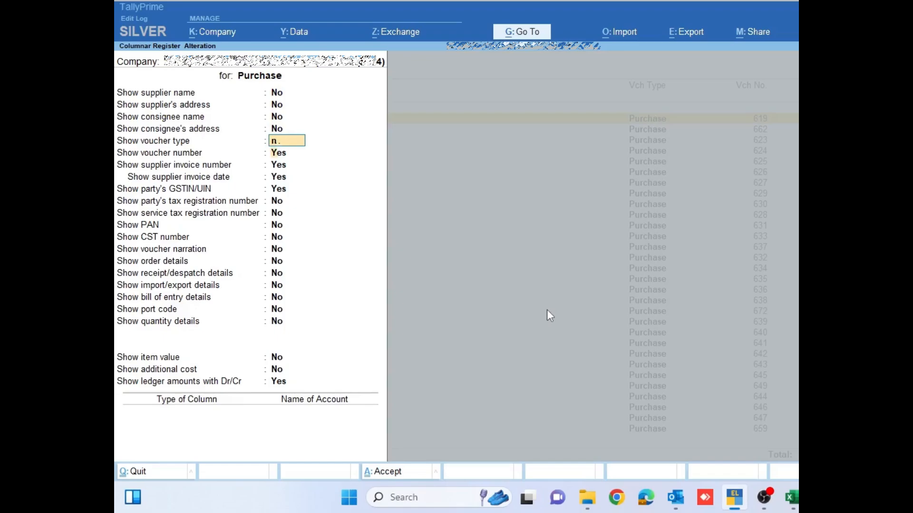
{"action": "key", "text": "Return"}
{"action": "key", "text": "Return"}
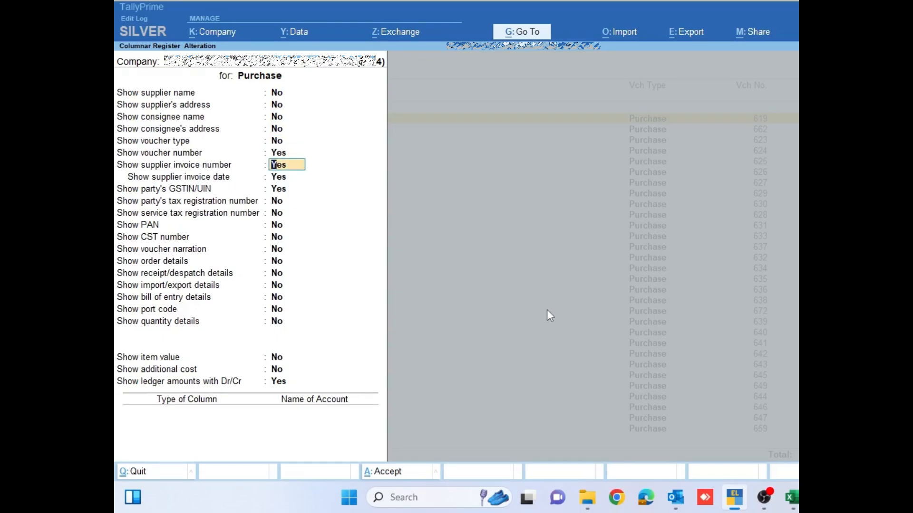
{"action": "key", "text": "Return"}
{"action": "key", "text": "Return"}
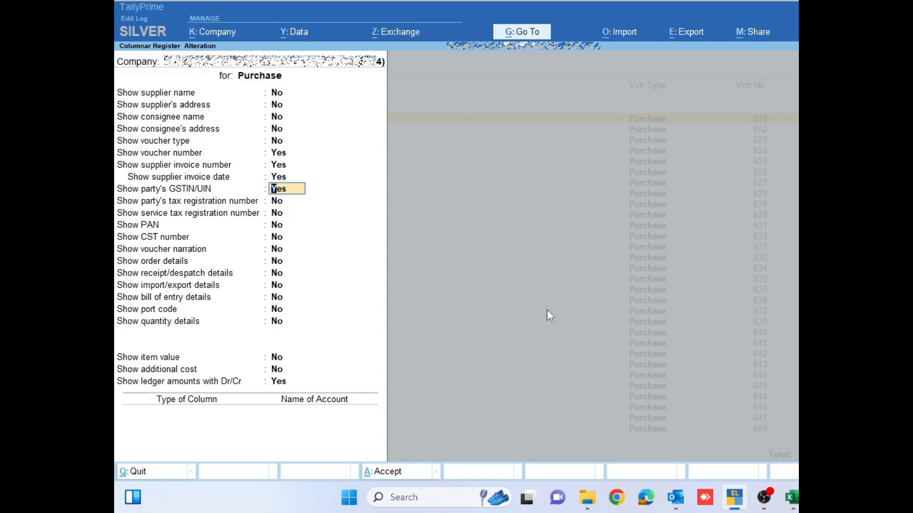
{"action": "key", "text": "ctrl"}
{"action": "key", "text": "ctrl+a"}
- Look across the columns of the first voucher in the columnar purchase register
{"action": "key", "text": "Right"}
{"action": "key", "text": "Right"}
{"action": "key", "text": "Right"}
{"action": "key", "text": "Right"}
{"action": "key", "text": "Right"}
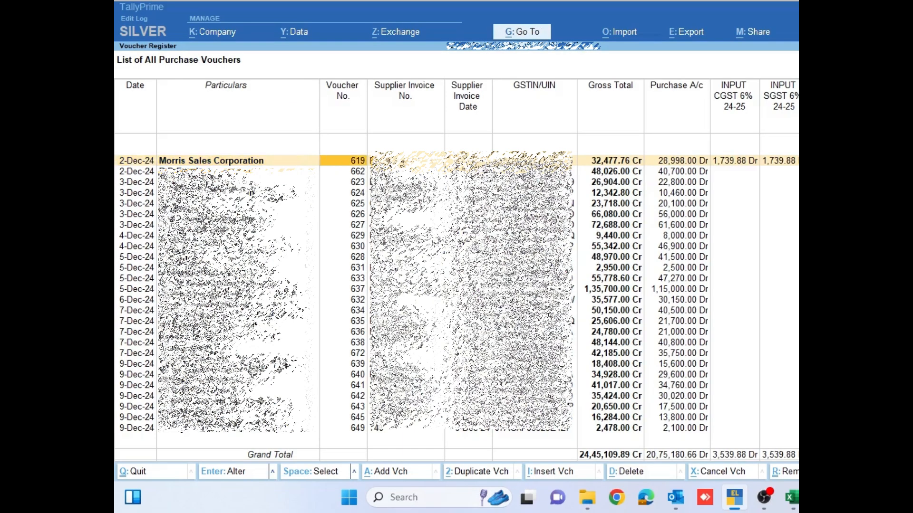
{"action": "key", "text": "Left"}
{"action": "key", "text": "Left"}
{"action": "key", "text": "Left"}
{"action": "key", "text": "Left"}
{"action": "key", "text": "Left"}
{"action": "key", "text": "Left"}
{"action": "key", "text": "Left"}
{"action": "key", "text": "Left"}
{"action": "key", "text": "Left"}
{"action": "key", "text": "Left"}
{"action": "key", "text": "Left"}
{"action": "key", "text": "Left"}
{"action": "key", "text": "Left"}
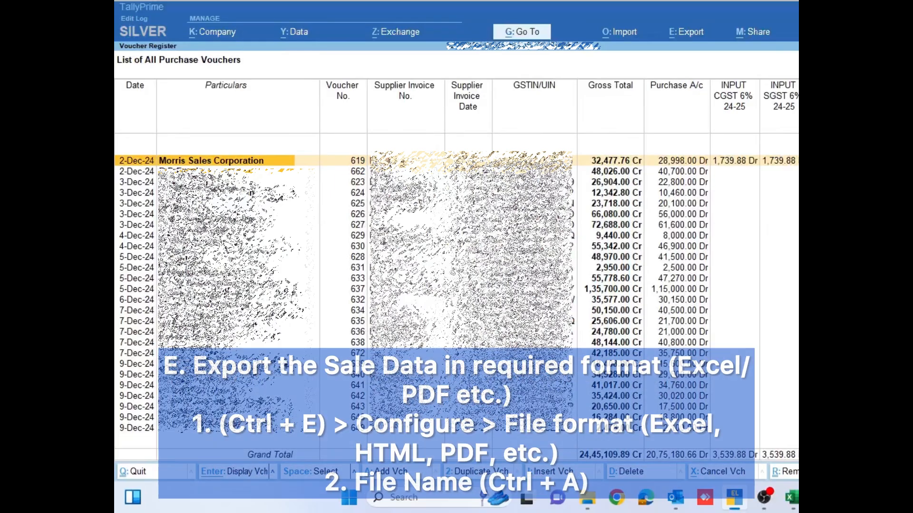
- Start exporting the current purchase register and set its file format to Excel (Spreadsheet)
{"action": "key", "text": "alt+e"}
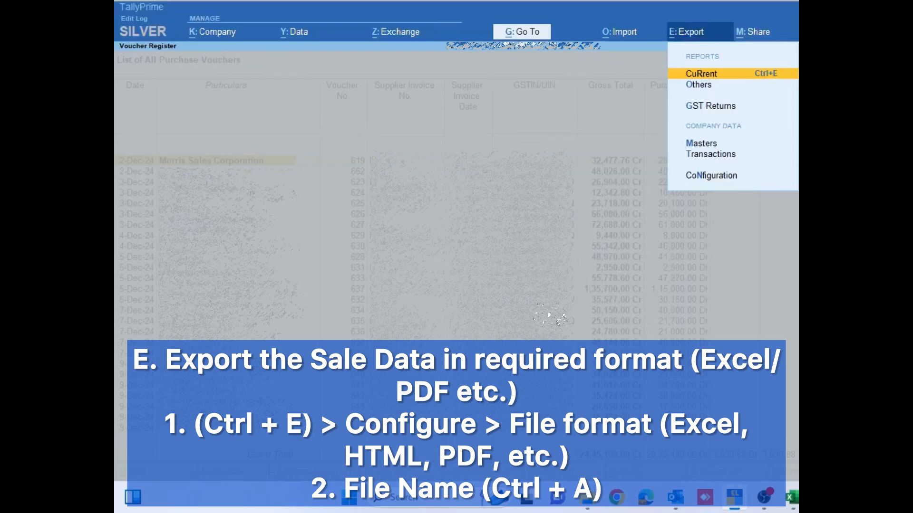
{"action": "key", "text": "Return"}
{"action": "key", "text": "c"}
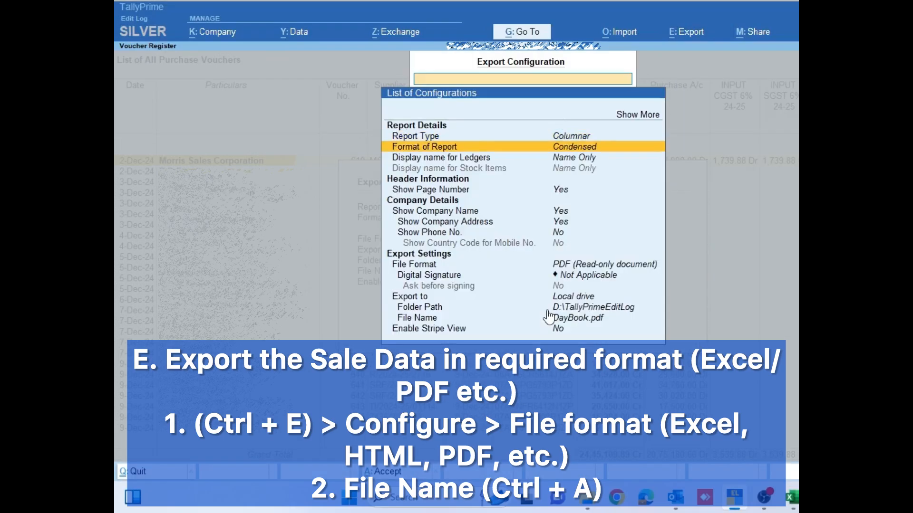
{"action": "key", "text": "Down"}
{"action": "key", "text": "Down"}
{"action": "key", "text": "Down"}
{"action": "key", "text": "Down"}
{"action": "key", "text": "Down"}
{"action": "key", "text": "Down"}
{"action": "key", "text": "Down"}
{"action": "key", "text": "Down"}
{"action": "key", "text": "Return"}
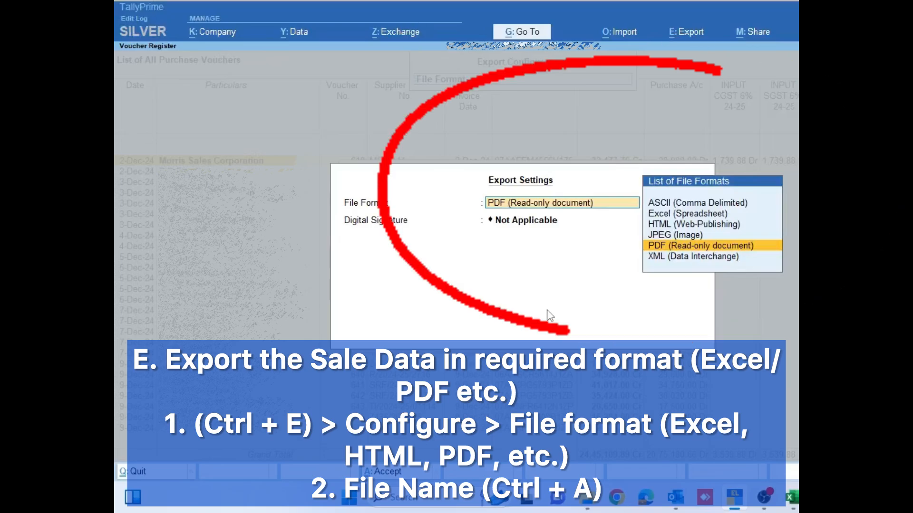
{"action": "key", "text": "Up"}
{"action": "key", "text": "Up"}
{"action": "key", "text": "Up"}
{"action": "key", "text": "Return"}
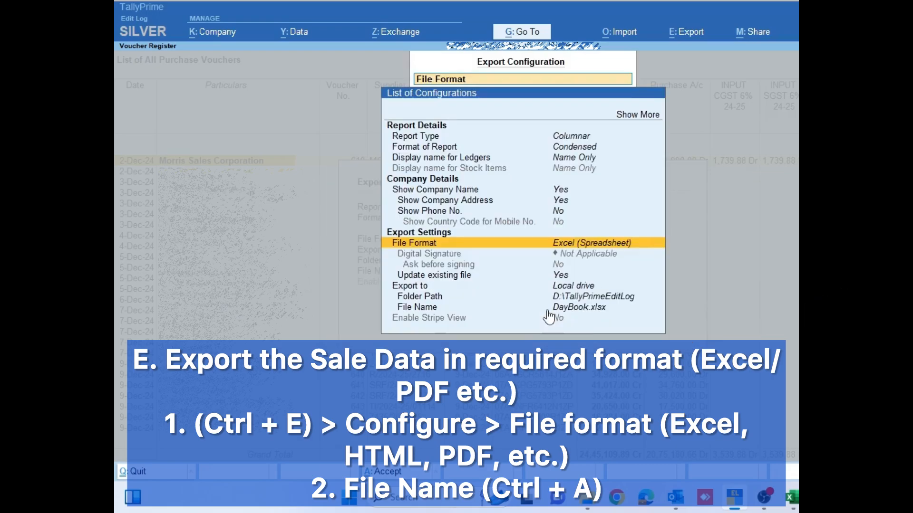
- Set the export file name to Sunny Purchase Dec24 and accept the export configuration
{"action": "key", "text": "Down"}
{"action": "key", "text": "Down"}
{"action": "key", "text": "Down"}
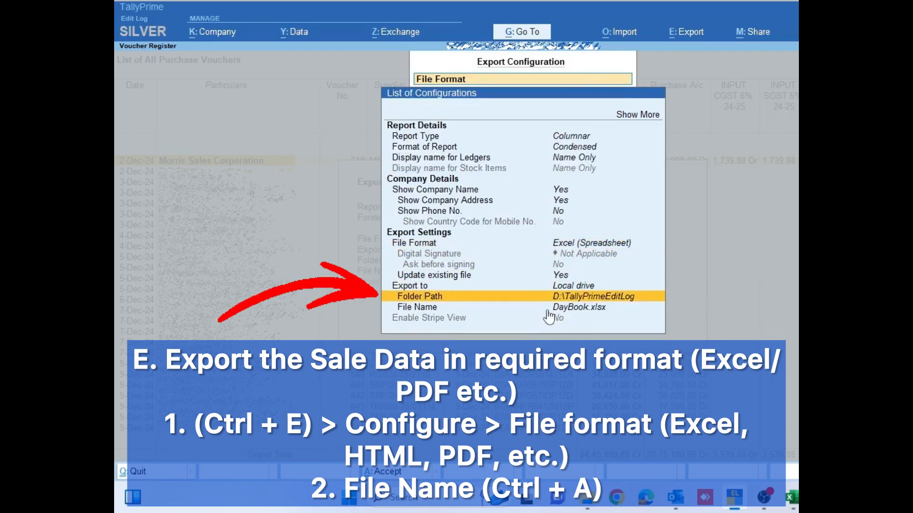
{"action": "key", "text": "Down"}
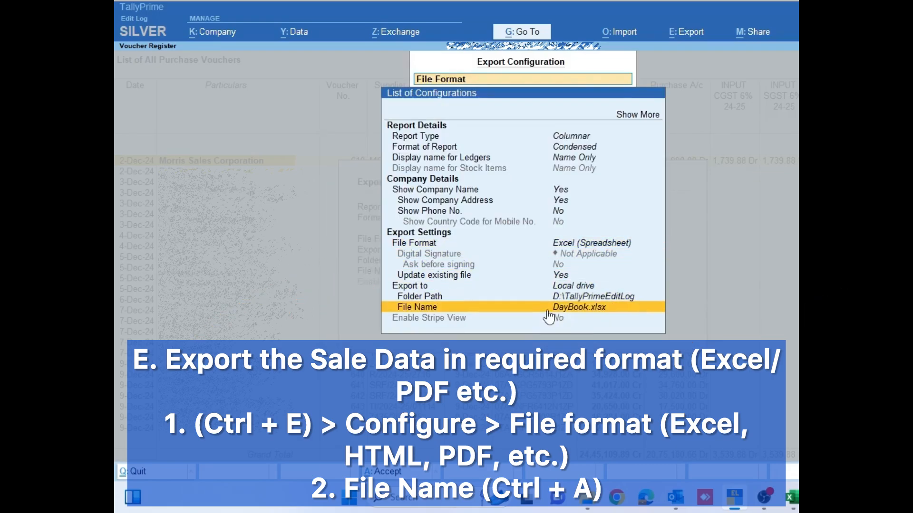
{"action": "key", "text": "Return"}
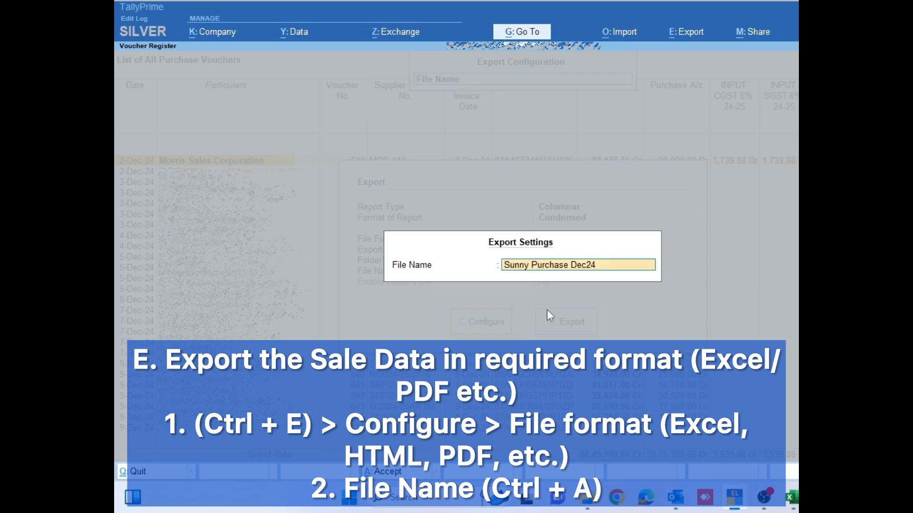
{"action": "key", "text": "Return"}
{"action": "key", "text": "ctrl+a"}
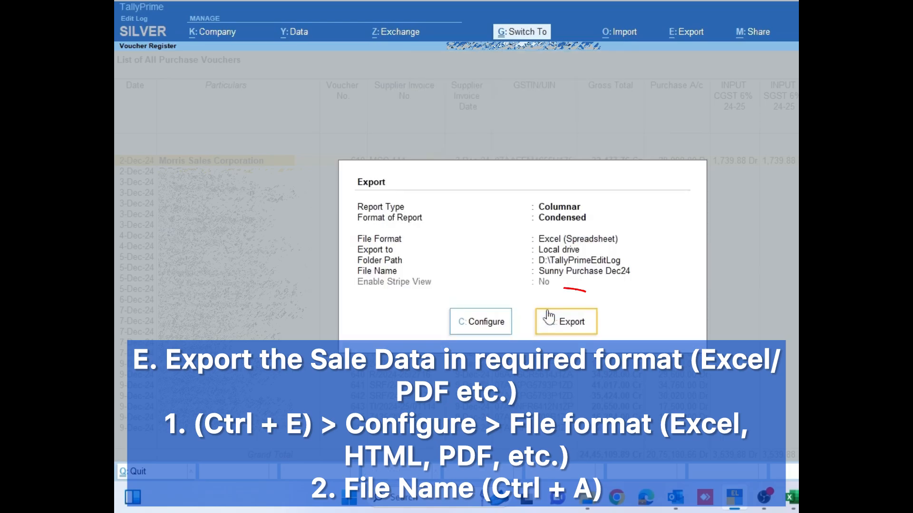
- Export the purchase register, open the resulting file in Excel and go to the first voucher row
{"action": "key", "text": "Return"}
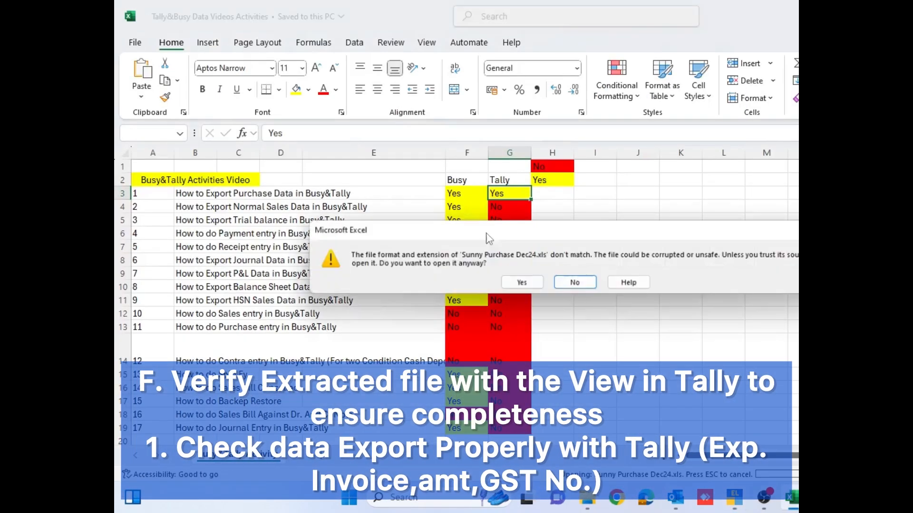
{"action": "key", "text": "Return"}
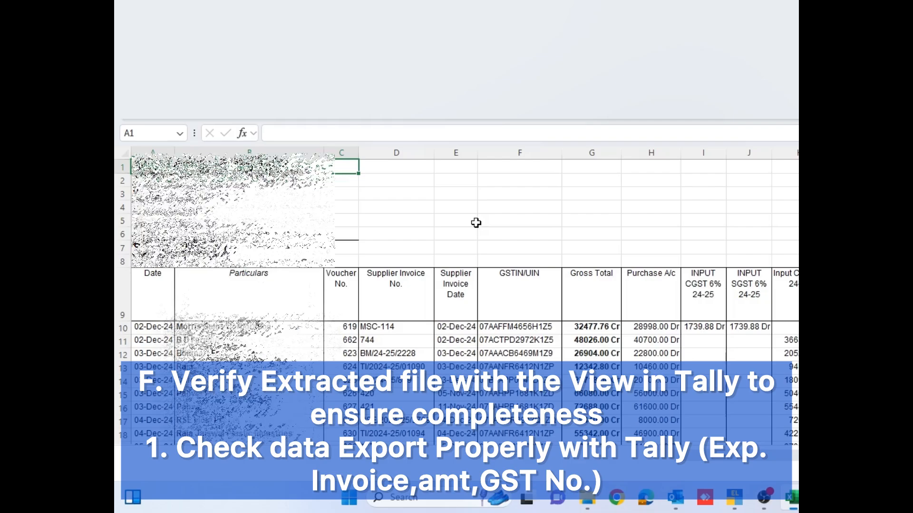
{"action": "key", "text": "Down"}
{"action": "key", "text": "Down"}
{"action": "key", "text": "Down"}
{"action": "key", "text": "Down"}
{"action": "key", "text": "Down"}
{"action": "key", "text": "Down"}
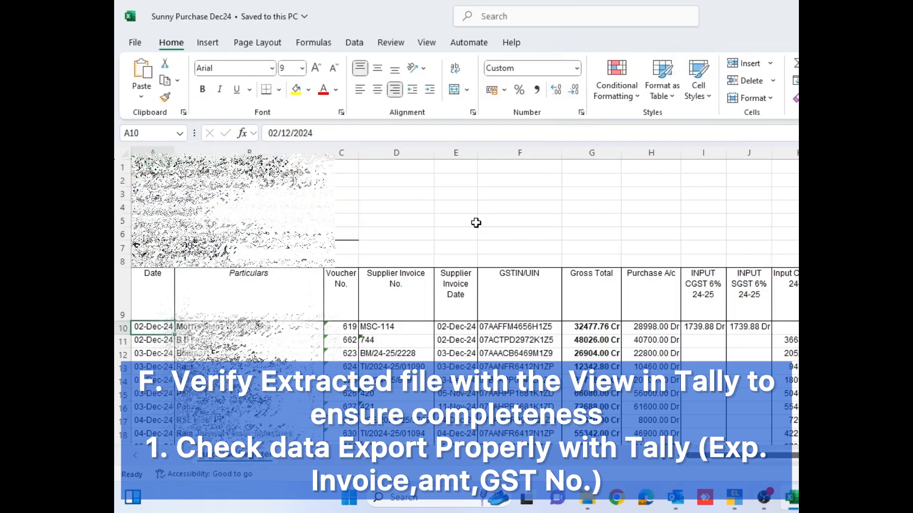